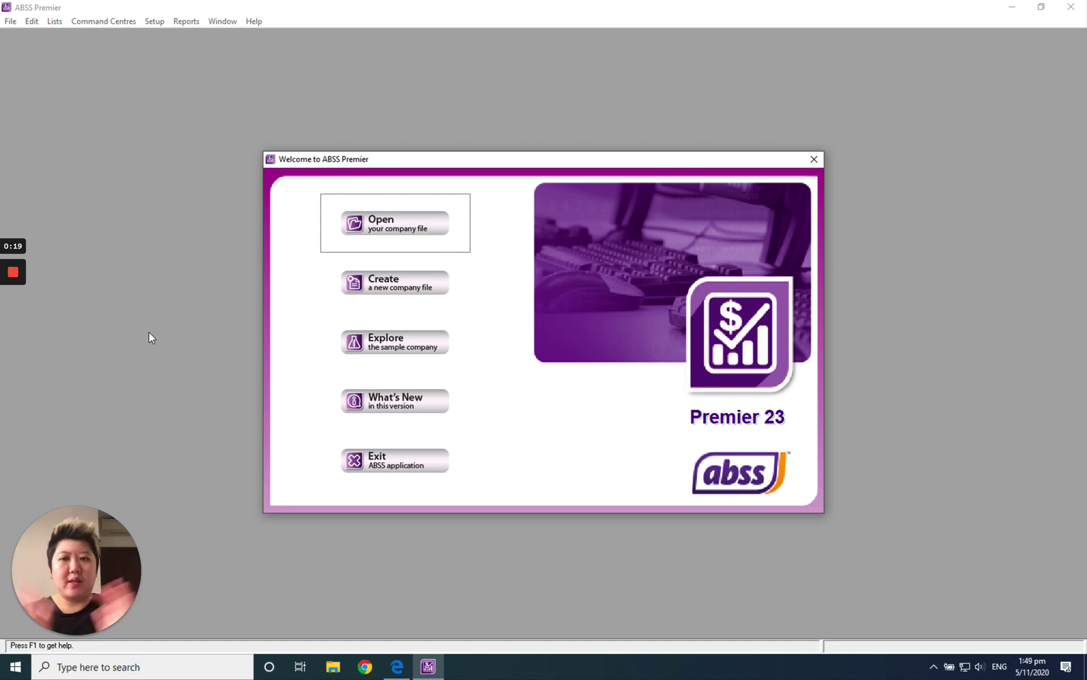
- Open the ABC Pte Ltd.myo company file from the Welcome screen
{"action": "left_click", "coordinate": [382, 223]}
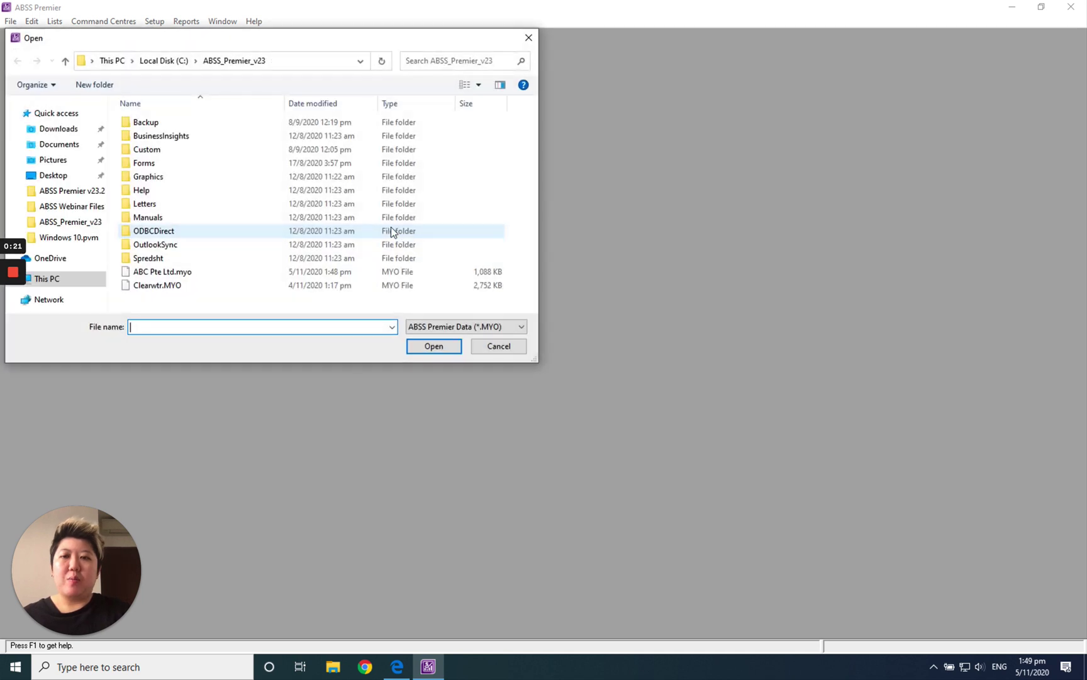
{"action": "left_click", "coordinate": [212, 274]}
{"action": "double_click", "coordinate": [211, 276]}
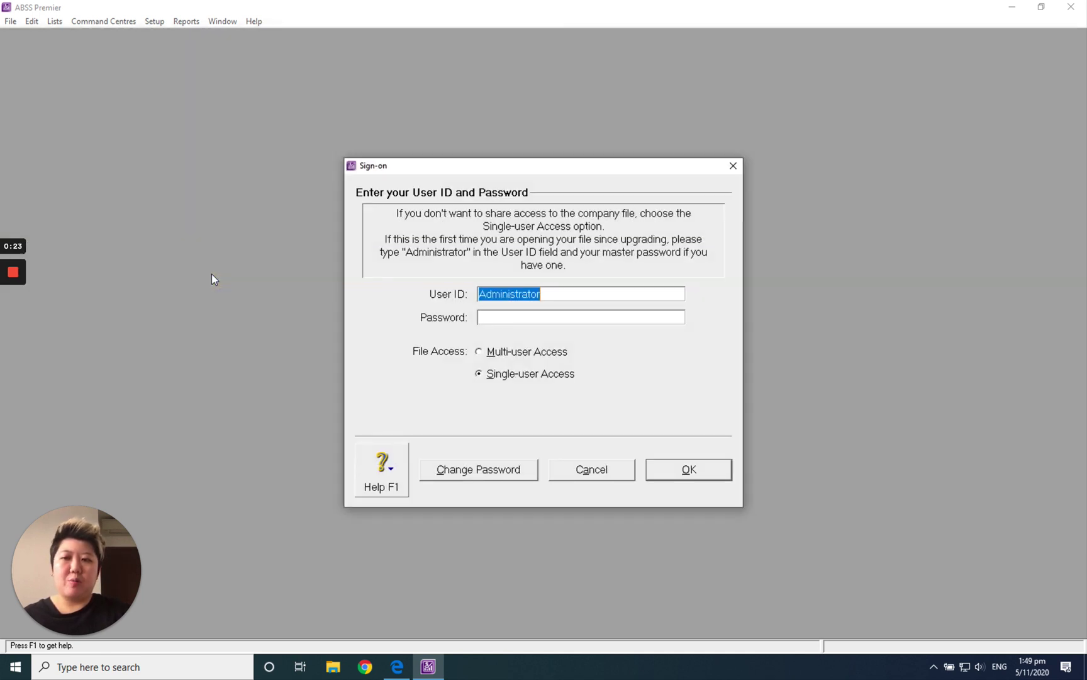
- Sign on as Administrator with Single-user Access
{"action": "left_click", "coordinate": [700, 475]}
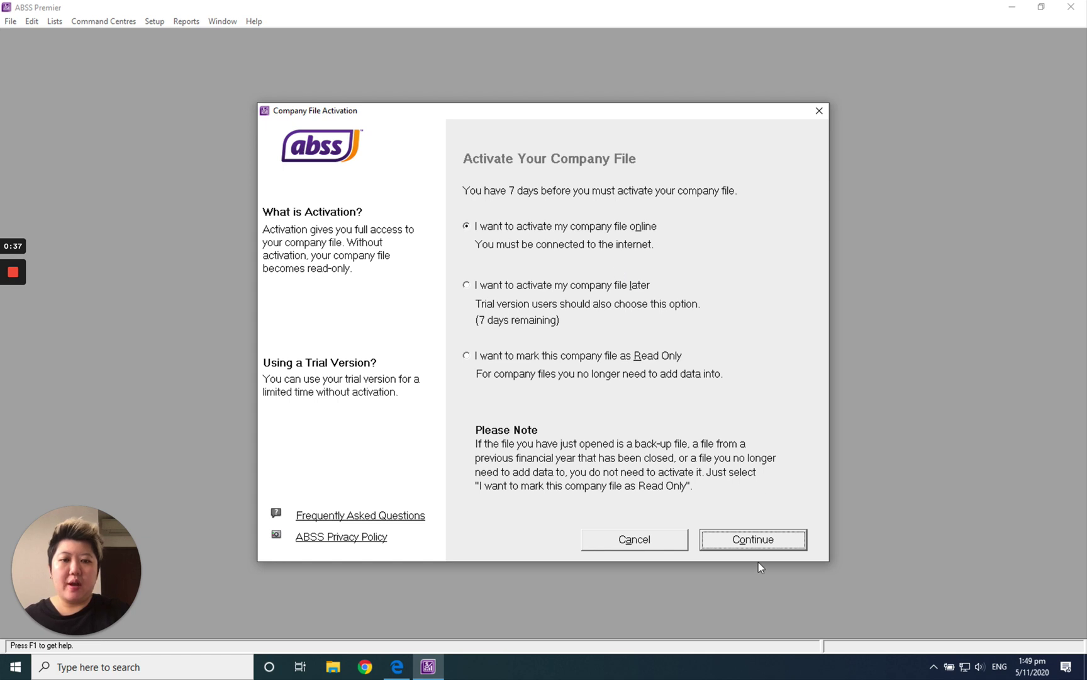
{"action": "left_click", "coordinate": [764, 542]}
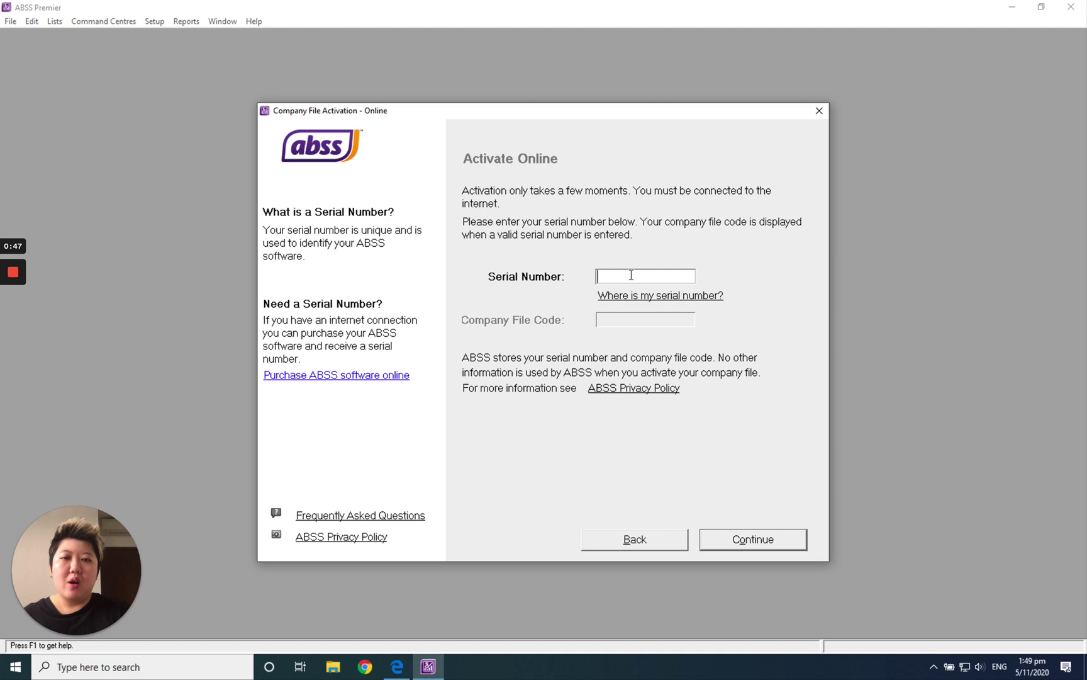
{"action": "left_click", "coordinate": [650, 280]}
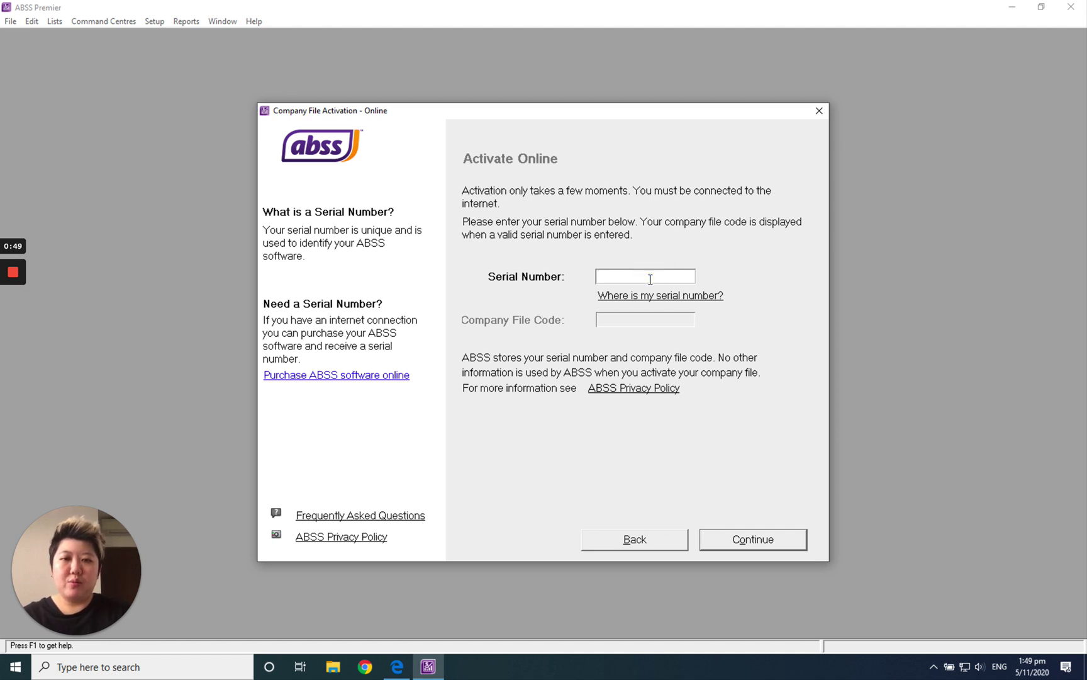
{"action": "right_click", "coordinate": [649, 280]}
{"action": "left_click", "coordinate": [681, 332]}
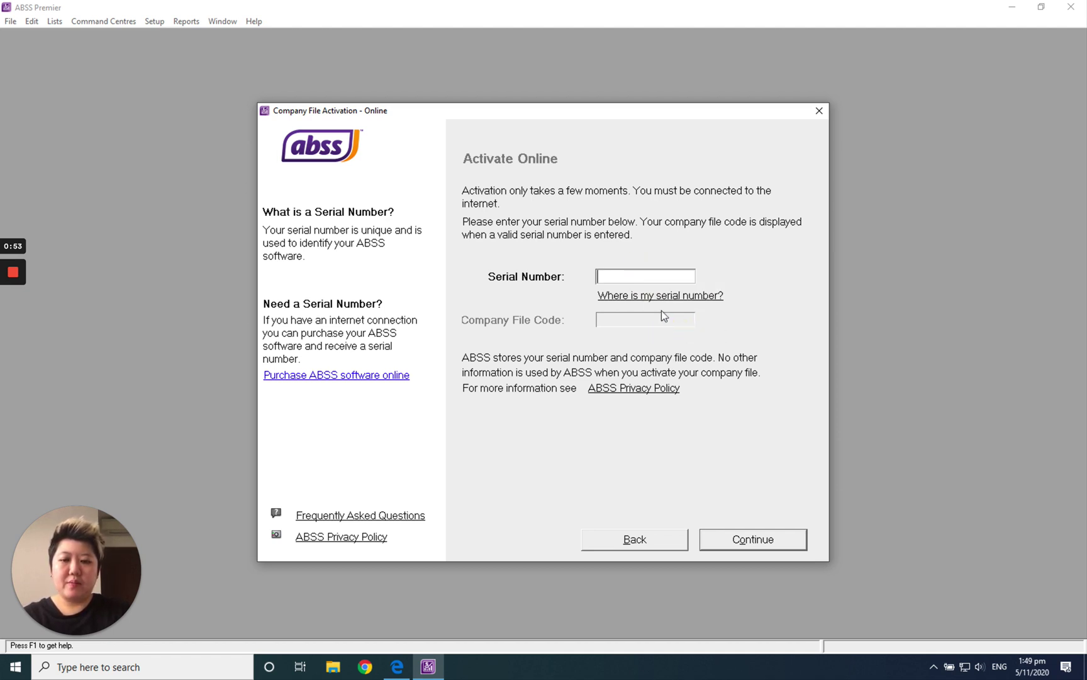
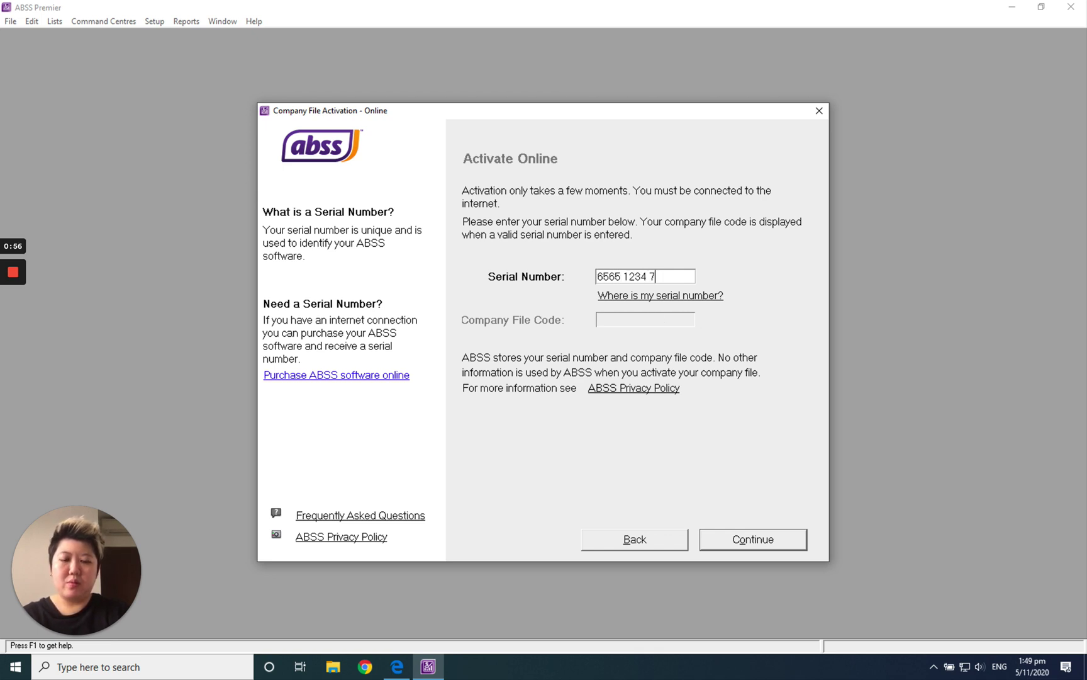
- Submit online activation, acknowledge the 'Unable to perform Online Confirmation' failure, and go back
{"action": "left_click", "coordinate": [769, 540]}
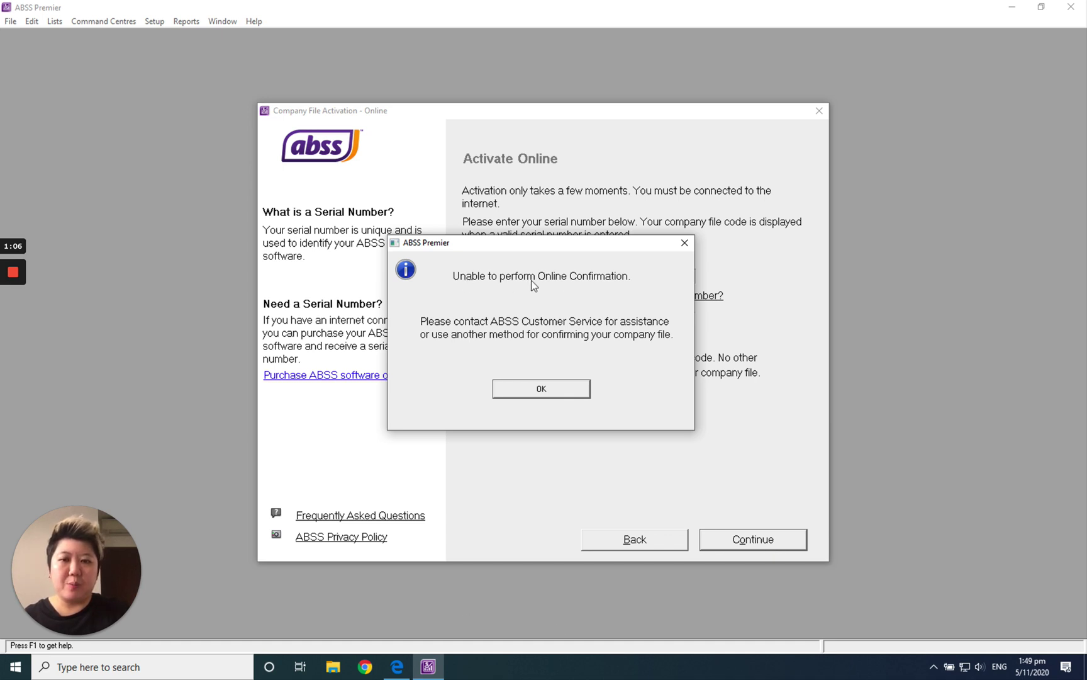
{"action": "left_click", "coordinate": [562, 387]}
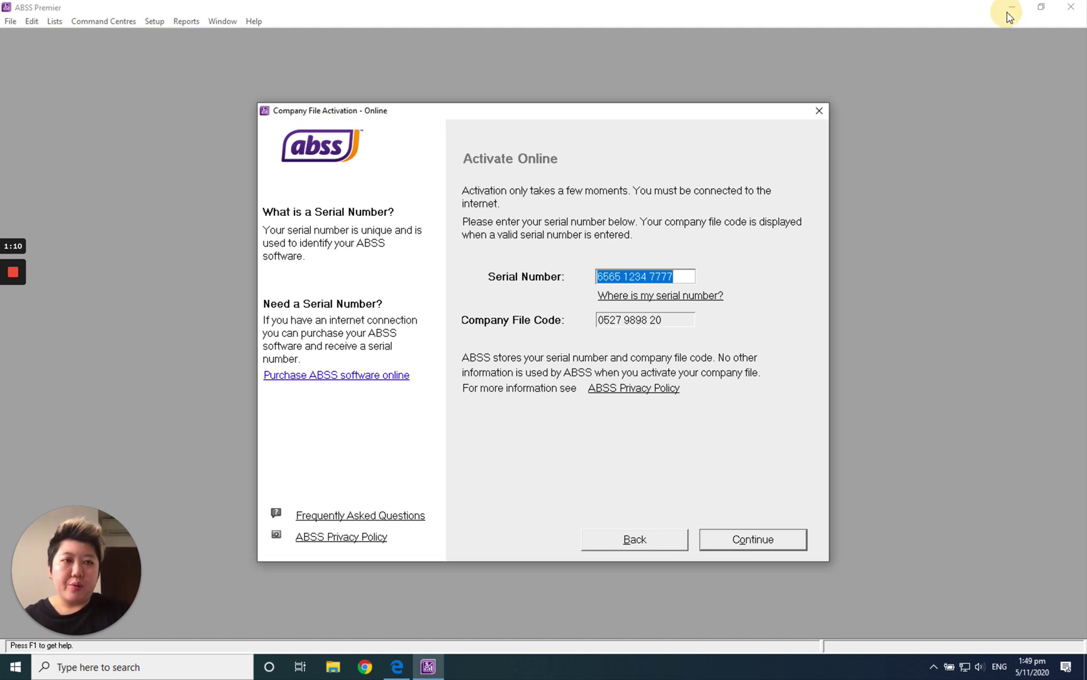
{"action": "left_click", "coordinate": [646, 539]}
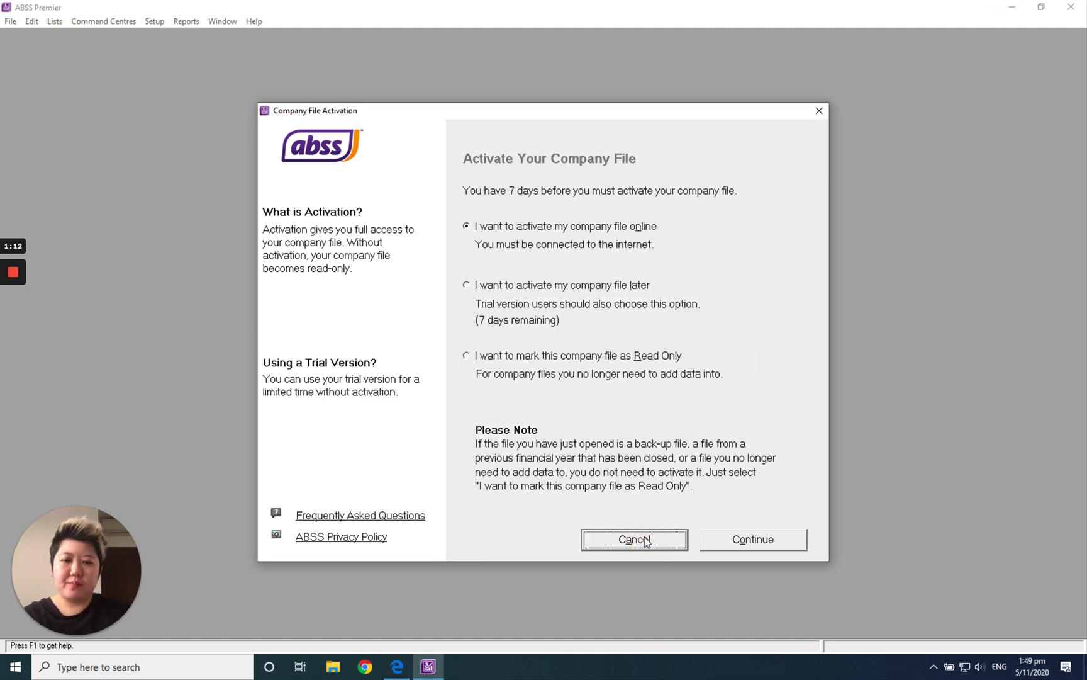
- Cancel activation, exit ABSS Premier, and bring up the support contact PDF
{"action": "left_click", "coordinate": [753, 540]}
{"action": "left_click", "coordinate": [673, 544]}
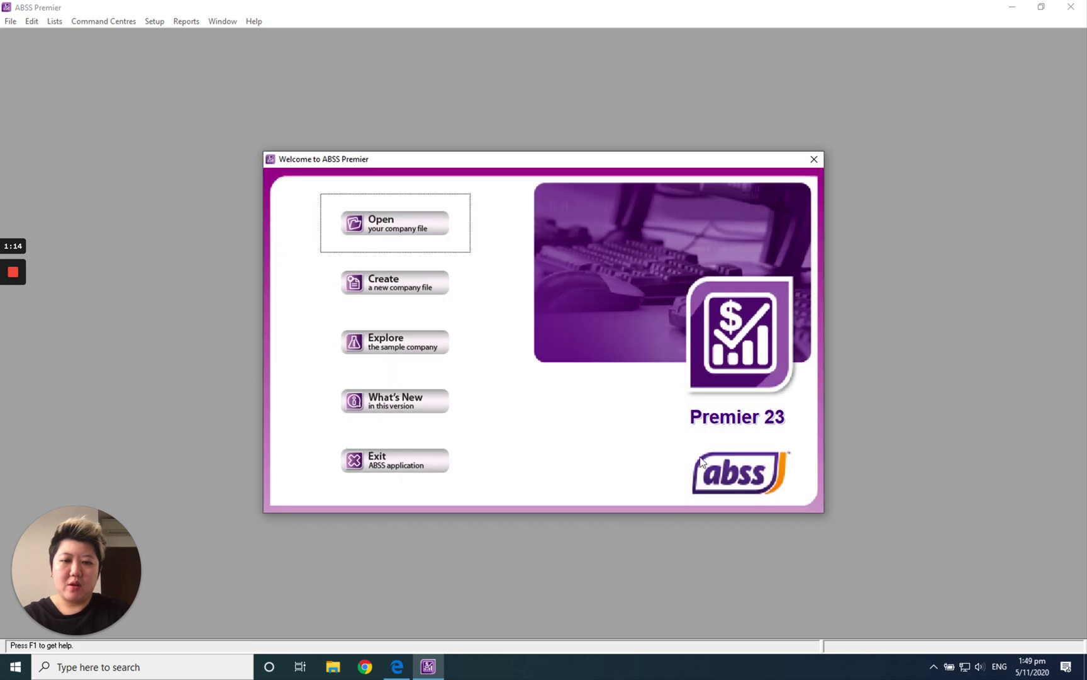
{"action": "left_click", "coordinate": [419, 464]}
{"action": "left_click", "coordinate": [400, 666]}
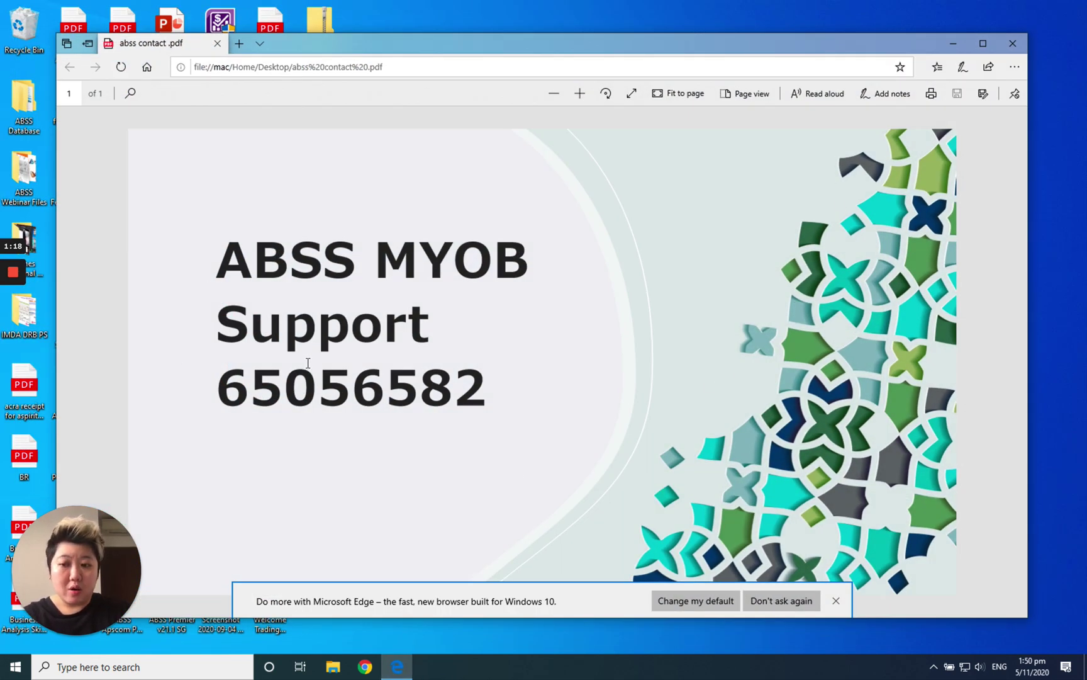
- Highlight 'ABSS MYOB', then the support number 65056582, in the contact PDF
{"action": "left_click_drag", "start_coordinate": [228, 252], "coordinate": [521, 245]}
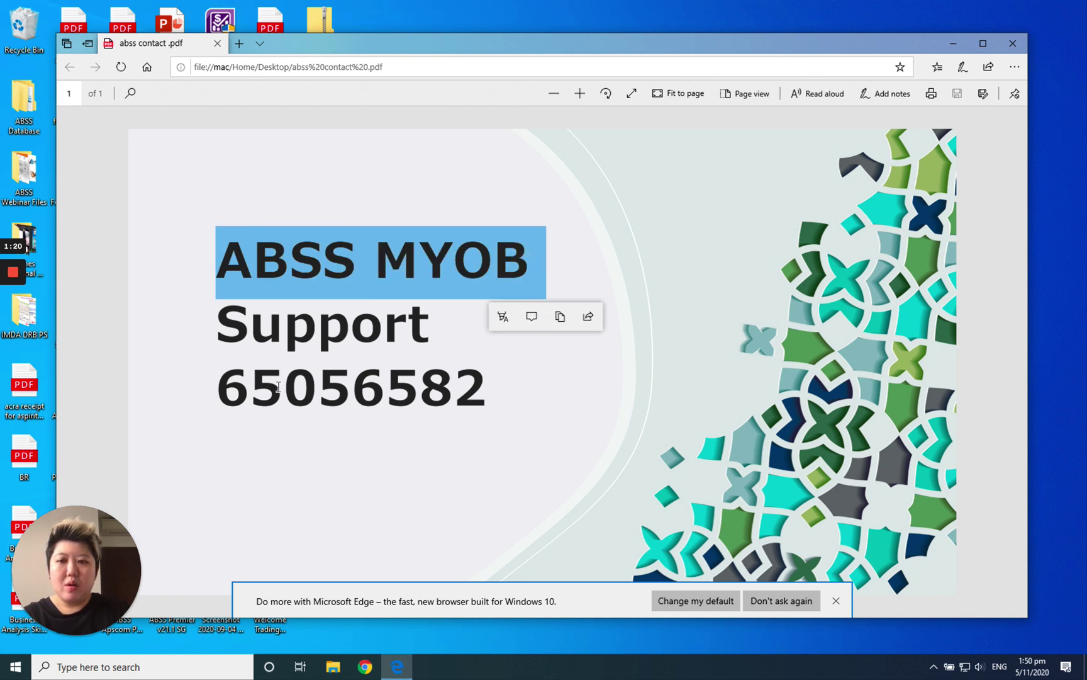
{"action": "left_click_drag", "start_coordinate": [224, 384], "coordinate": [525, 391]}
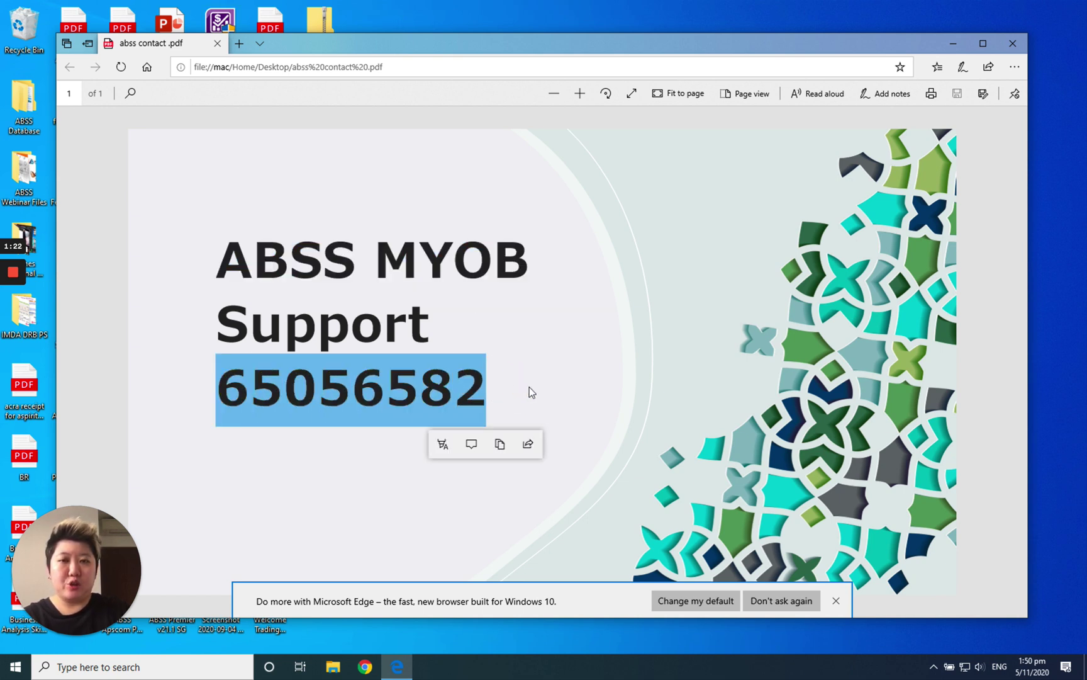